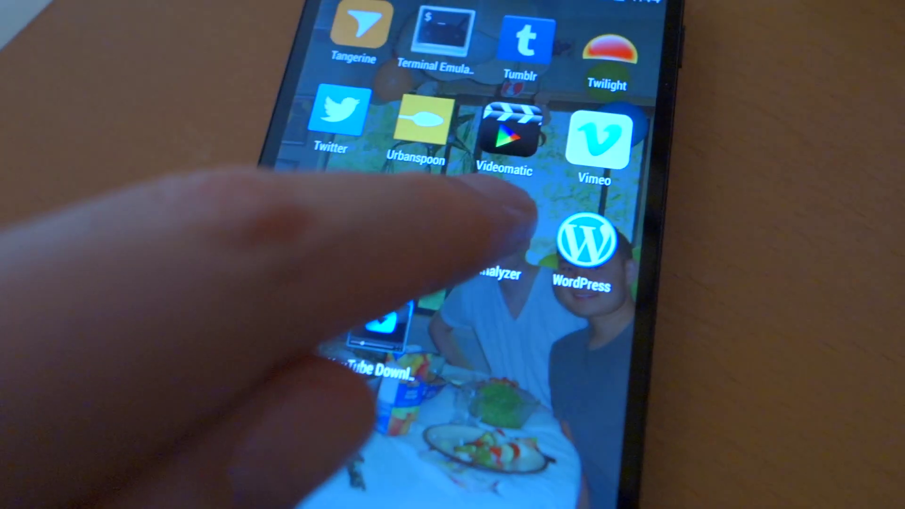
Launch Wifi Analyzer to see nearby networks' signal curves on the channel graph
click(510, 226)
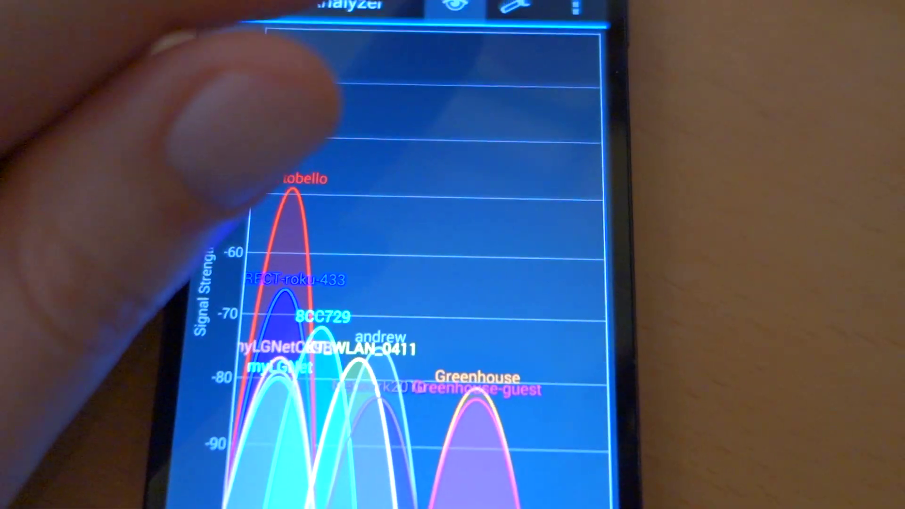
click(446, 9)
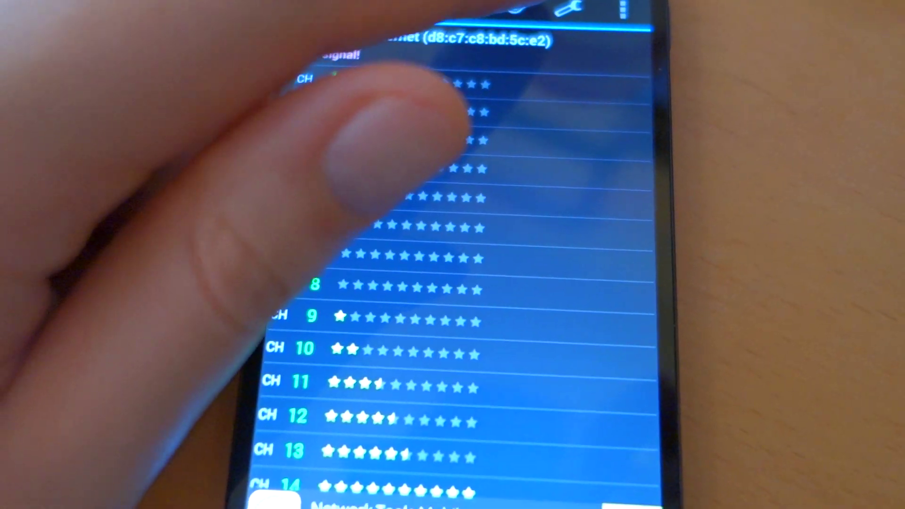
Show star ratings for channels 1–14 for the portobello network
click(368, 10)
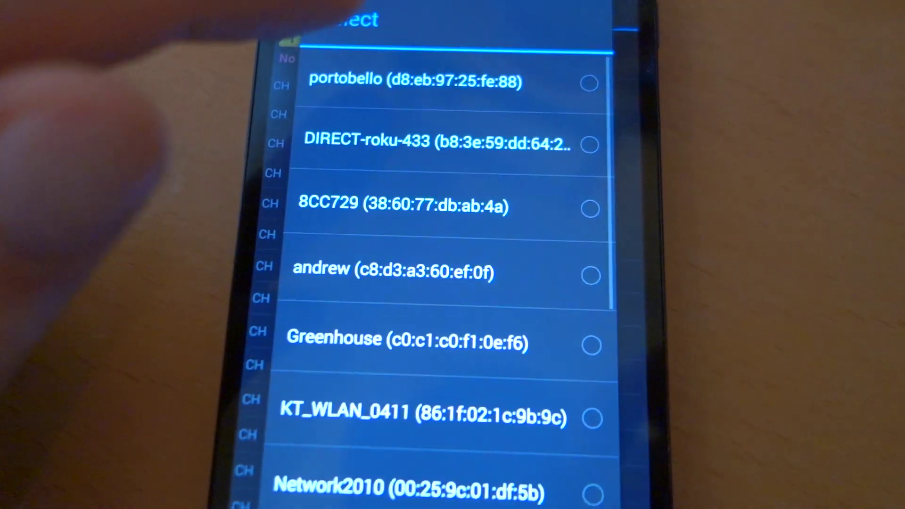
click(396, 91)
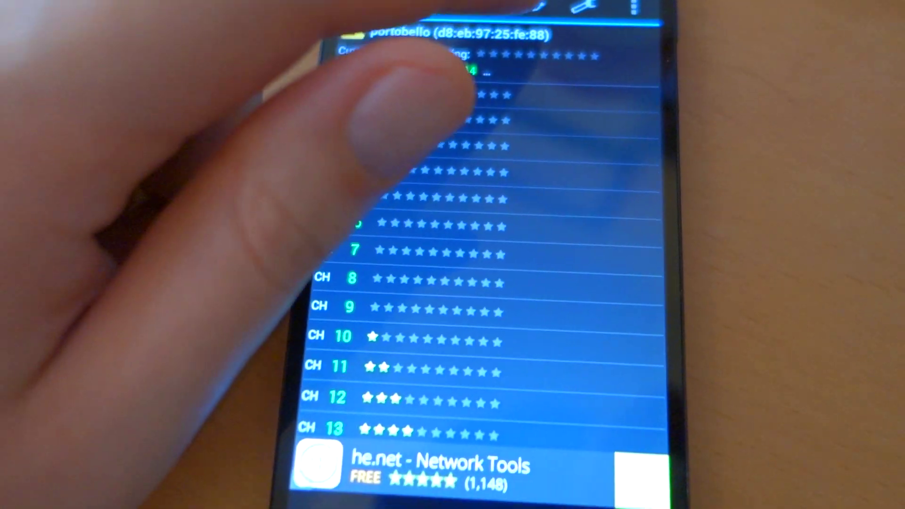
click(511, 1)
Switch back to the channel graph plotting networks across channels 1–14
click(559, 46)
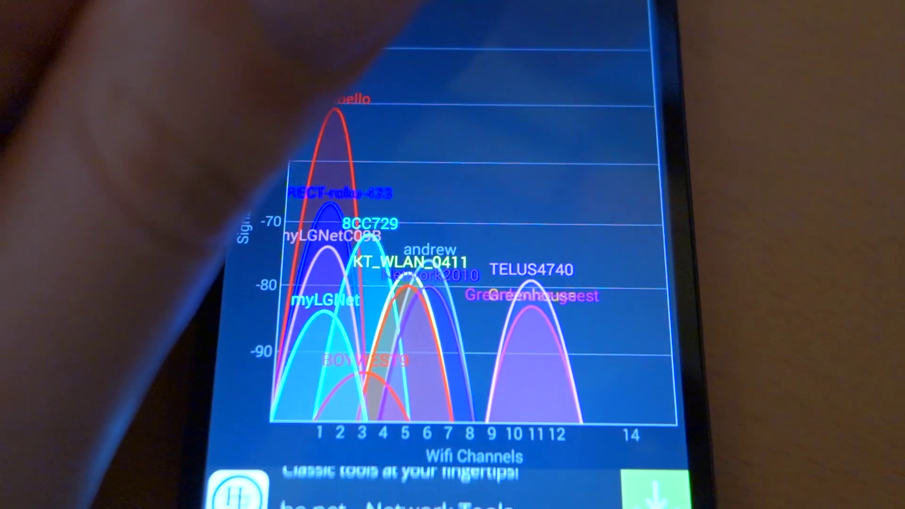
click(509, 4)
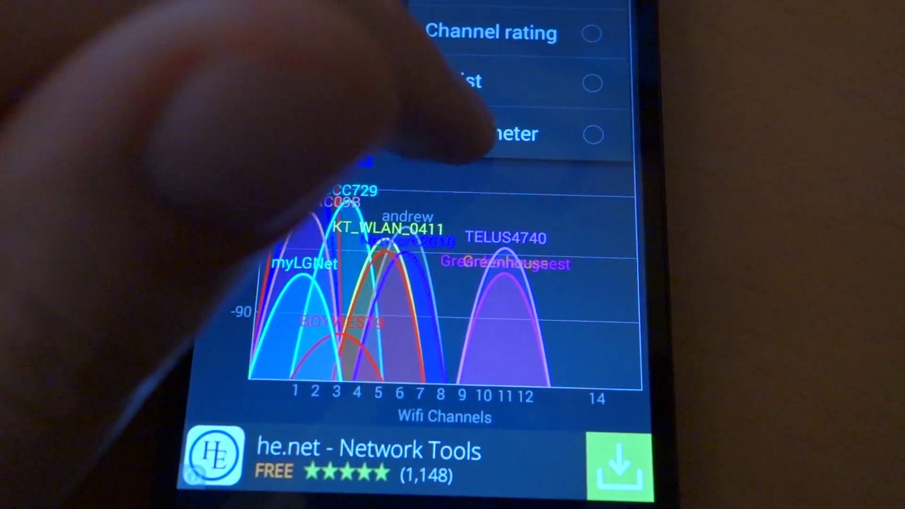
Measure portobello on the signal meter gauge, reading roughly -65 dBm
click(474, 169)
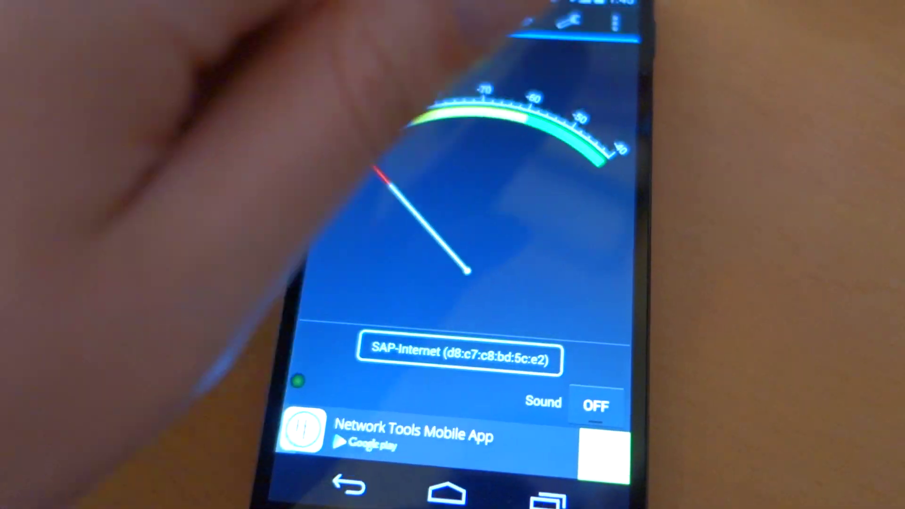
click(616, 22)
click(516, 41)
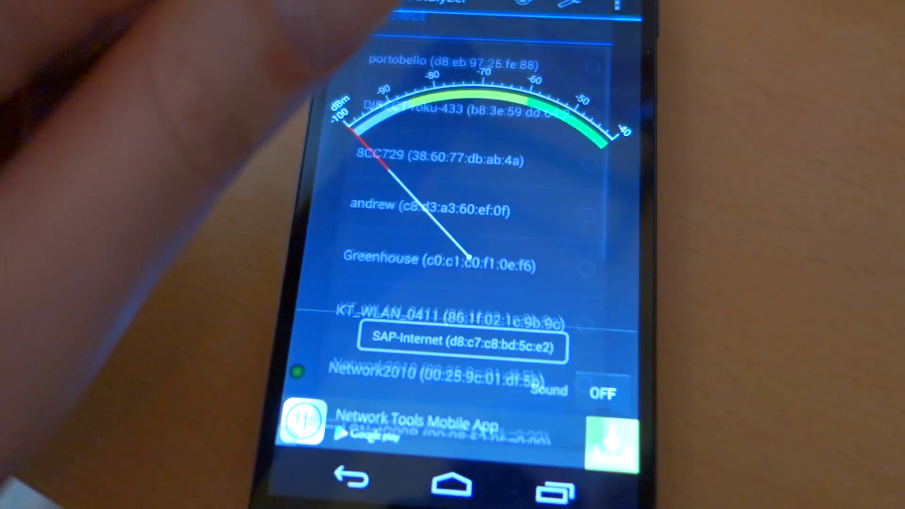
click(415, 55)
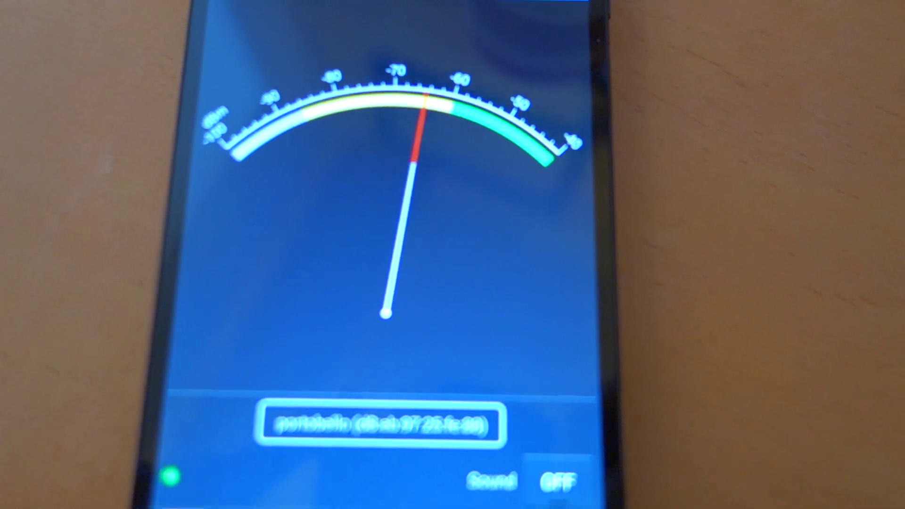